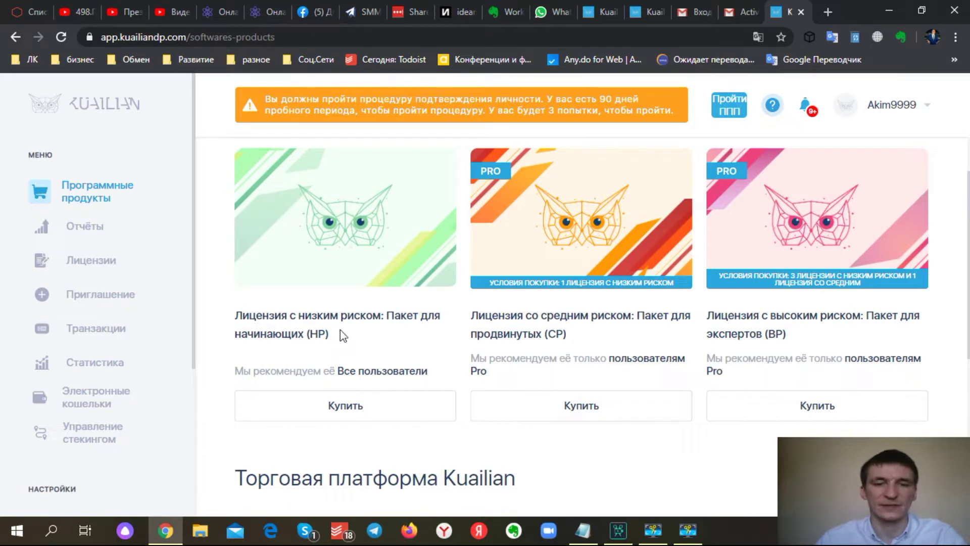
- Open the low-risk beginner license (HP) from the software products and accept all three of its agreements
{"action": "left_click", "coordinate": [392, 410]}
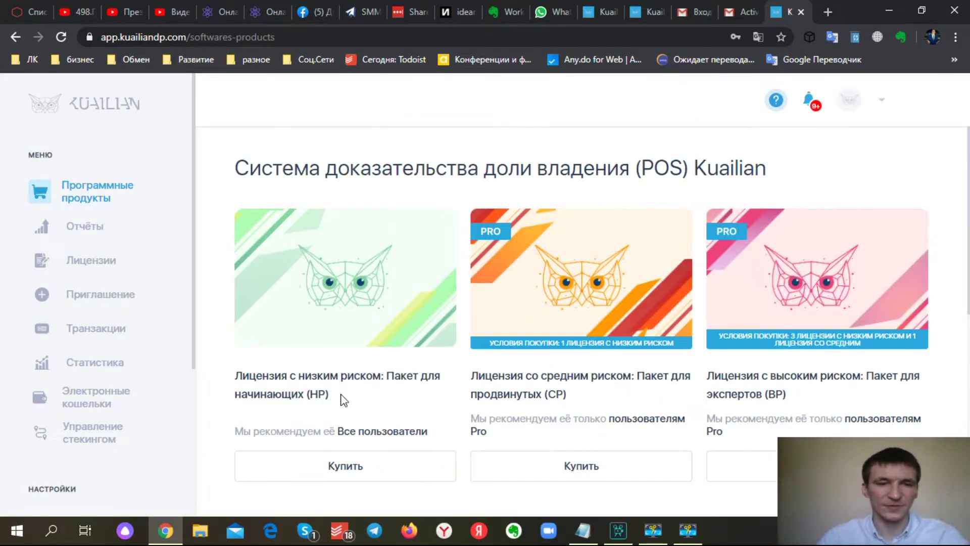
{"action": "left_click", "coordinate": [360, 470]}
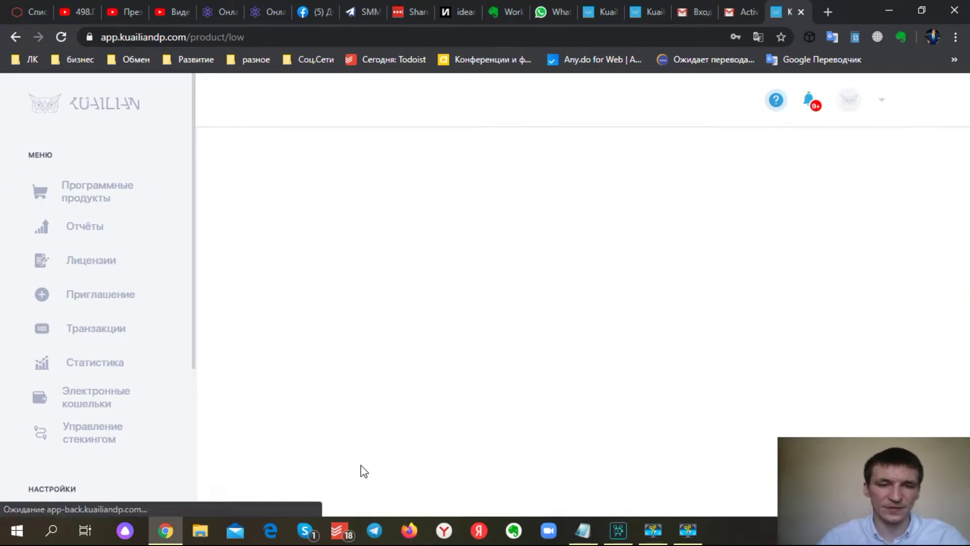
{"action": "scroll", "coordinate": [764, 258], "scroll_direction": "down", "scroll_amount": 3}
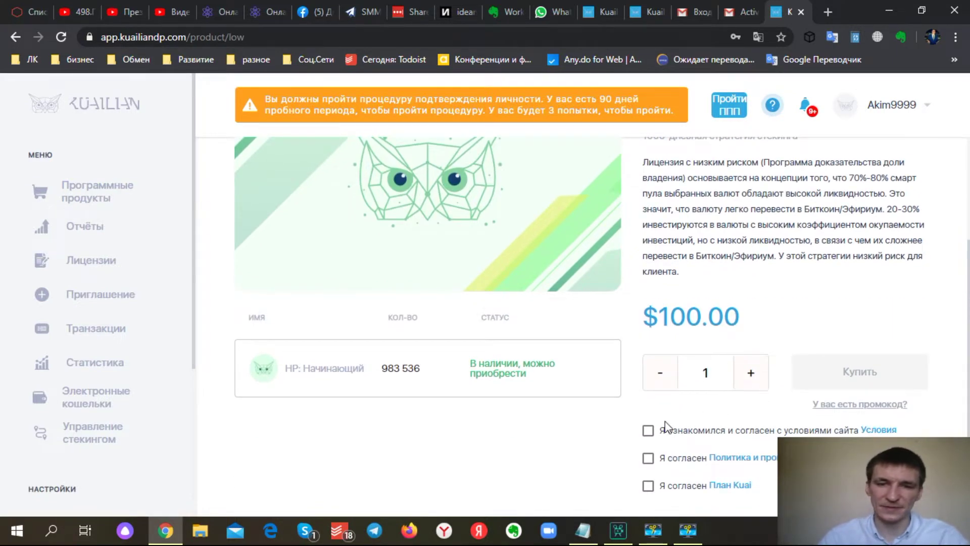
{"action": "left_click", "coordinate": [648, 428]}
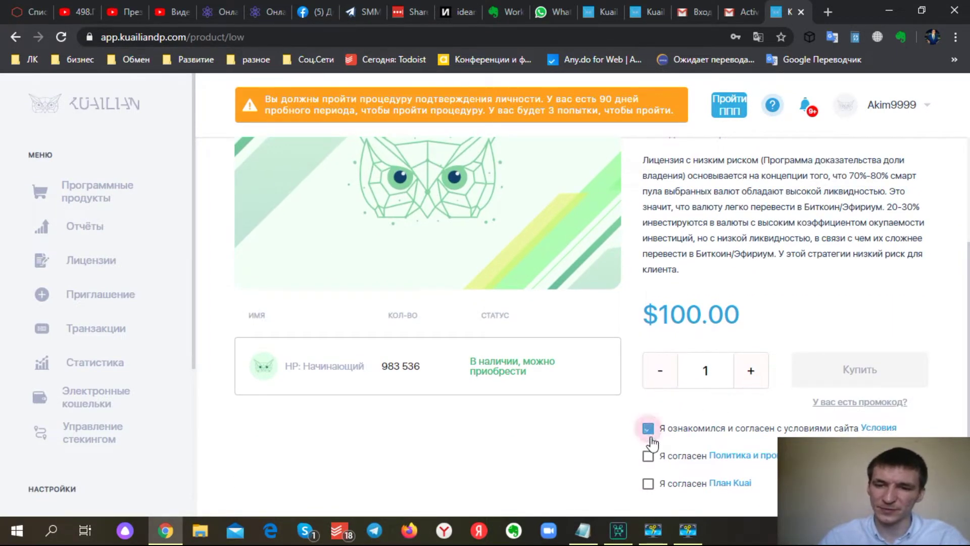
{"action": "left_click", "coordinate": [647, 456]}
{"action": "left_click", "coordinate": [647, 484]}
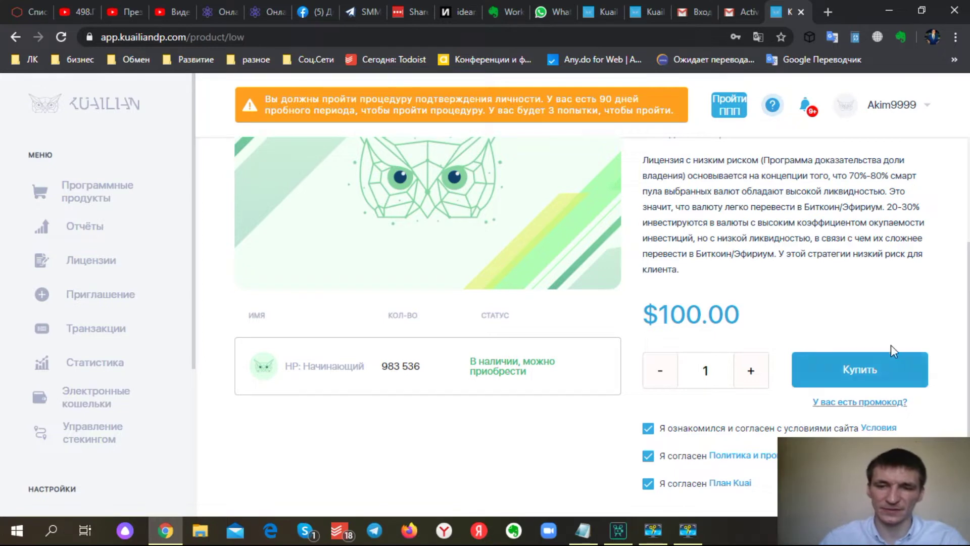
- Order one low-risk beginner license for $100 and report the payment as made
{"action": "left_click", "coordinate": [884, 374]}
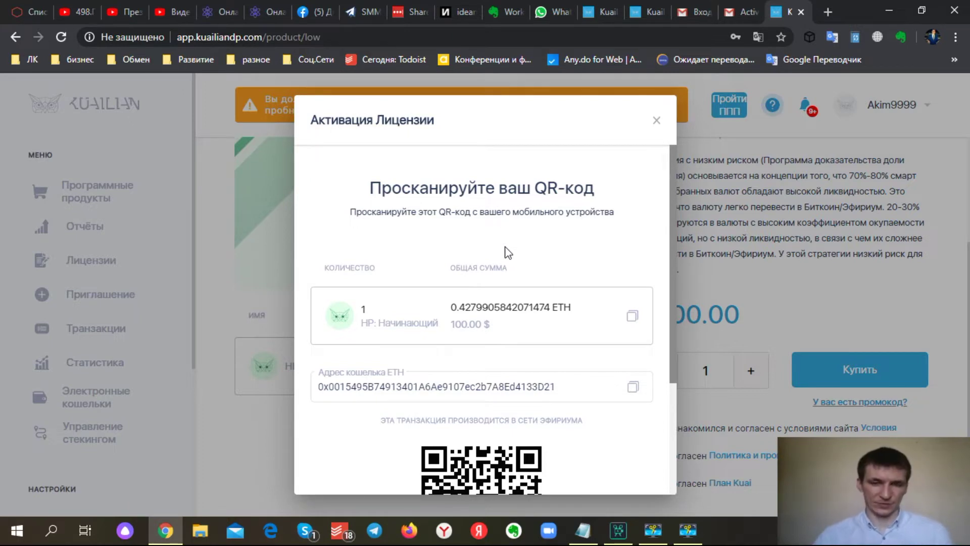
{"action": "scroll", "coordinate": [504, 261], "scroll_direction": "down", "scroll_amount": 1}
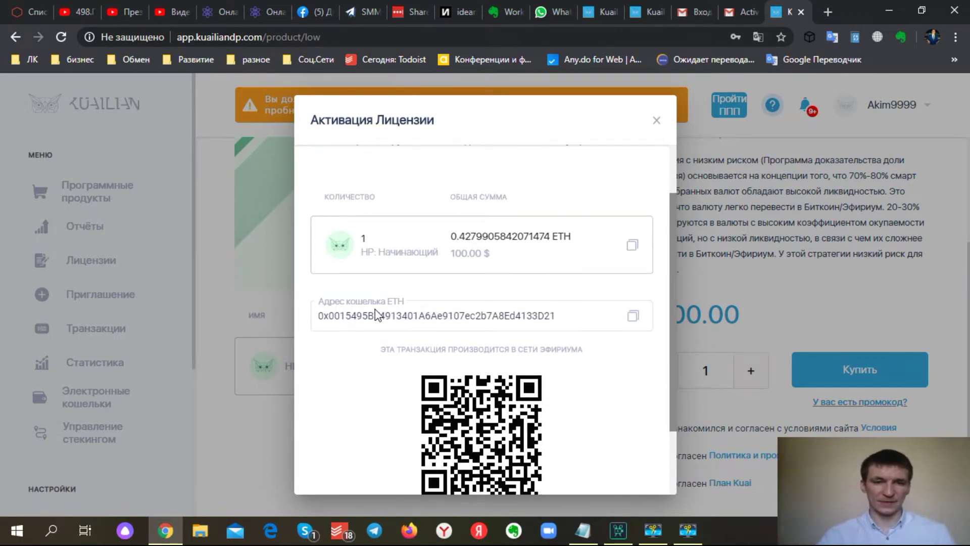
{"action": "scroll", "coordinate": [519, 335], "scroll_direction": "down", "scroll_amount": 1}
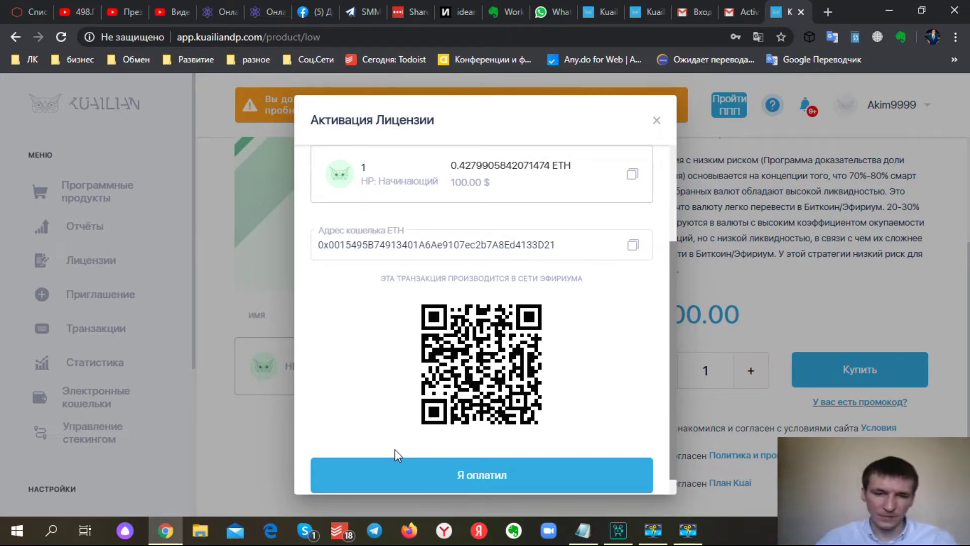
{"action": "left_click", "coordinate": [433, 479]}
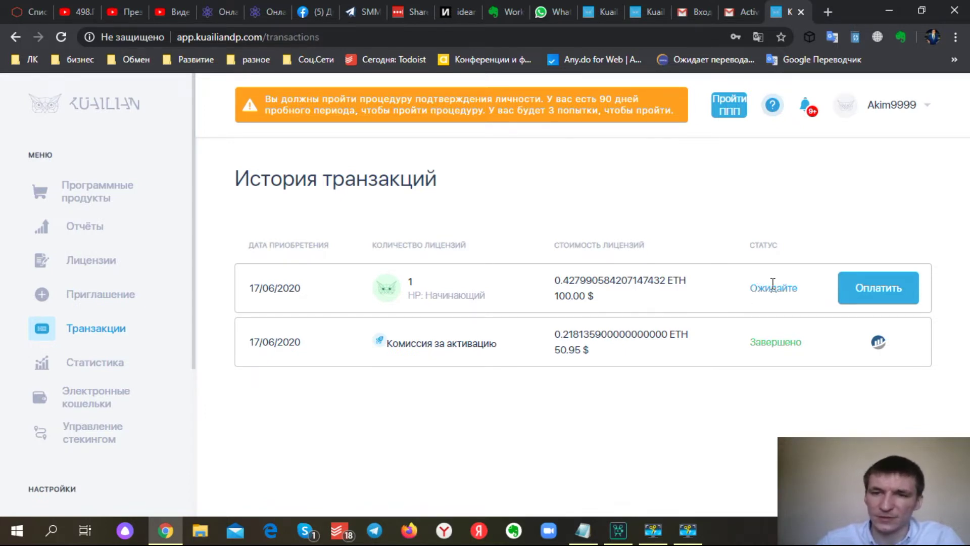
- Look over the software products and check the license list for the low-risk purchase
{"action": "left_click", "coordinate": [103, 191]}
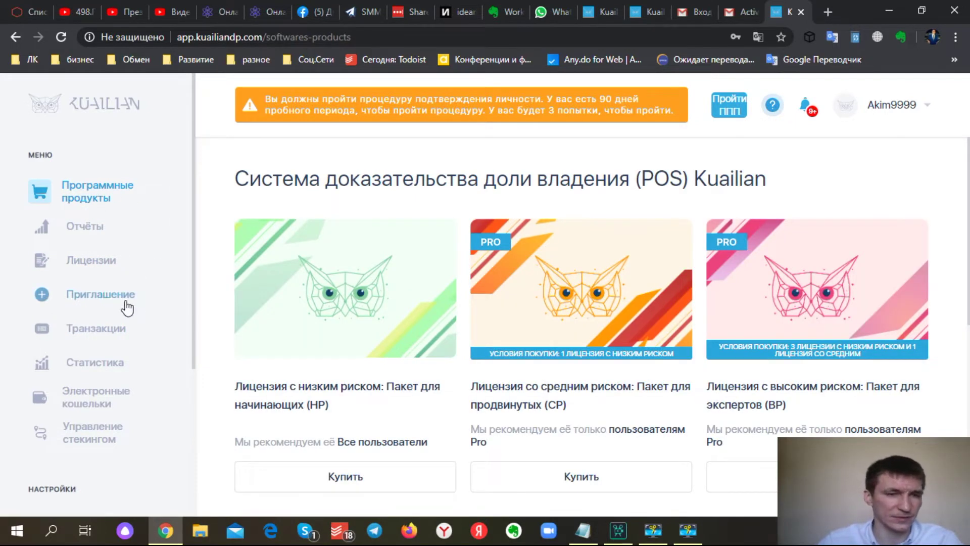
{"action": "left_click", "coordinate": [108, 269]}
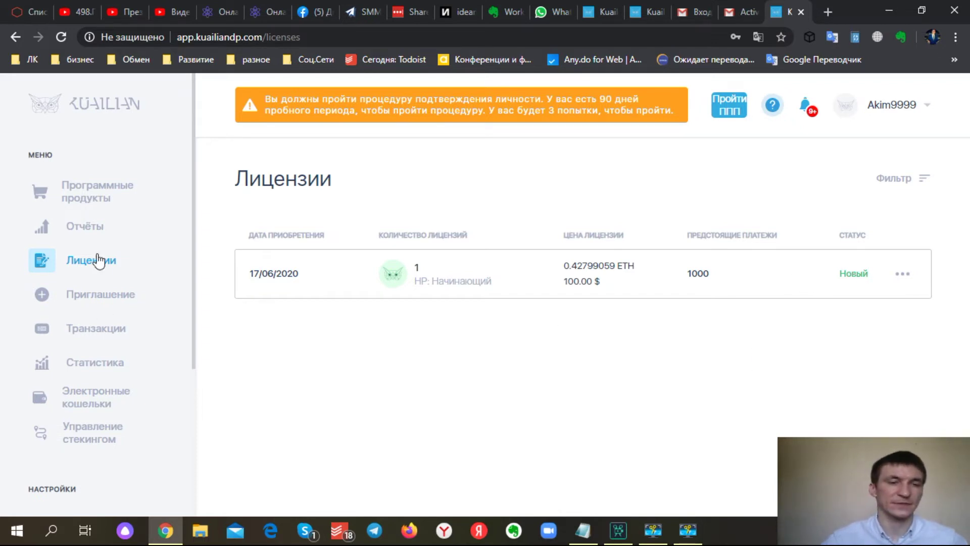
- Try to prepare a purchase of the medium-risk advanced license (CP) by opening its product page and accepting the three agreements
{"action": "left_click", "coordinate": [112, 198]}
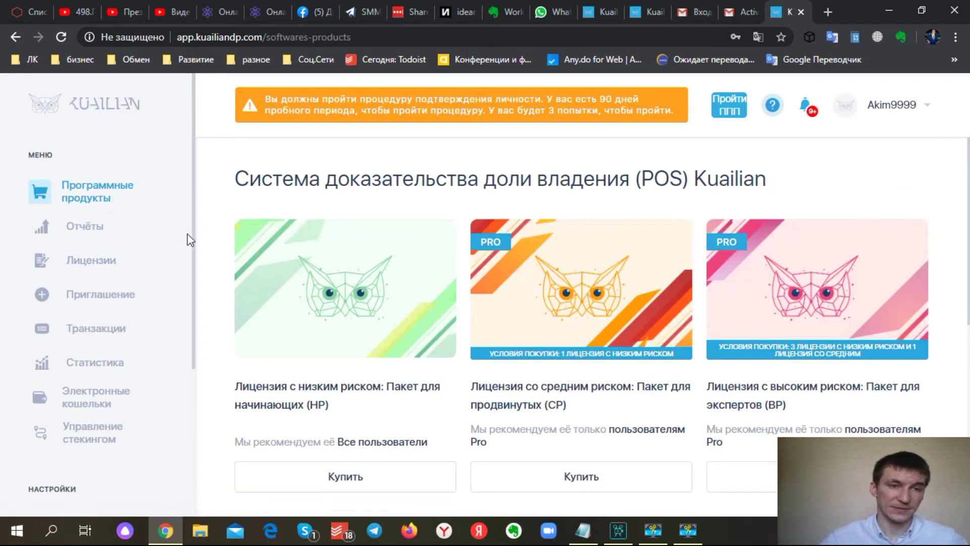
{"action": "scroll", "coordinate": [573, 316], "scroll_direction": "down", "scroll_amount": 1}
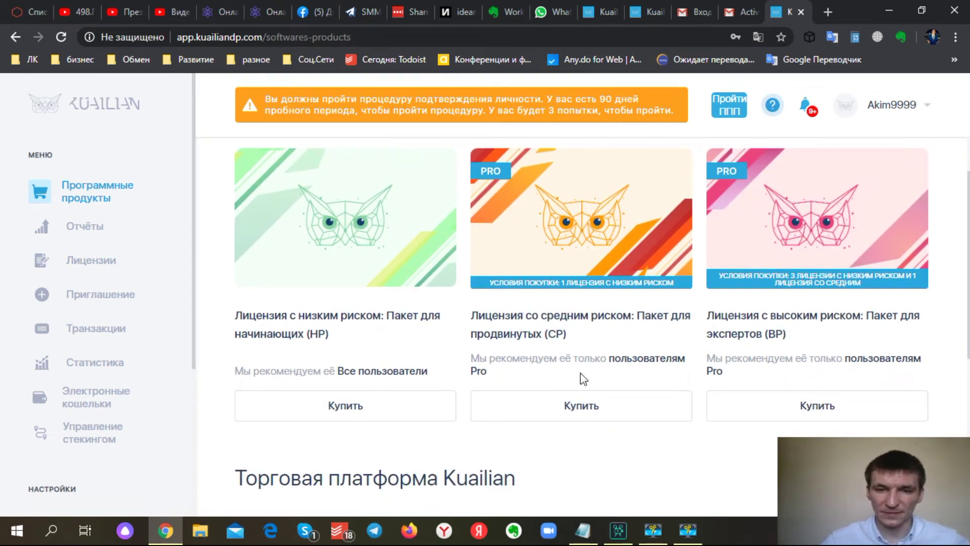
{"action": "left_click", "coordinate": [583, 406]}
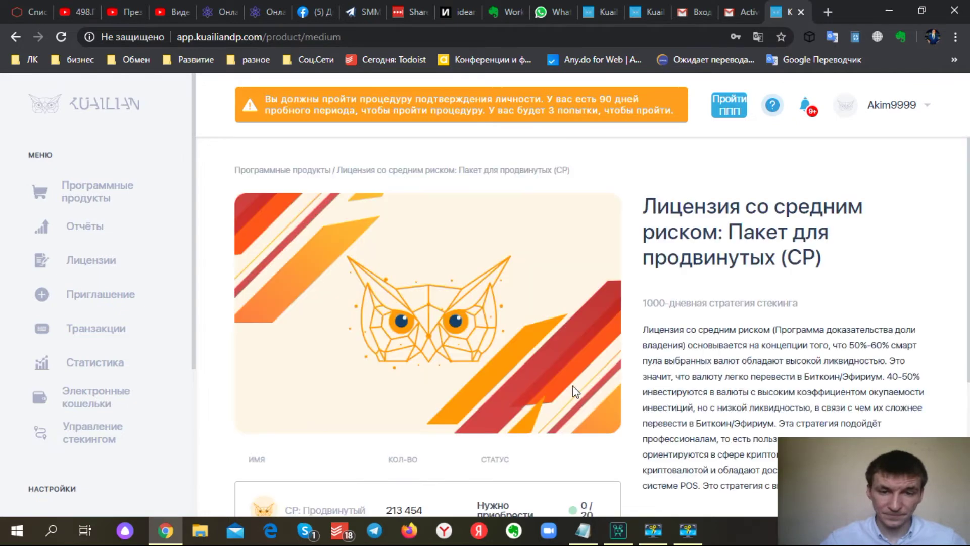
{"action": "scroll", "coordinate": [571, 386], "scroll_direction": "down", "scroll_amount": 3}
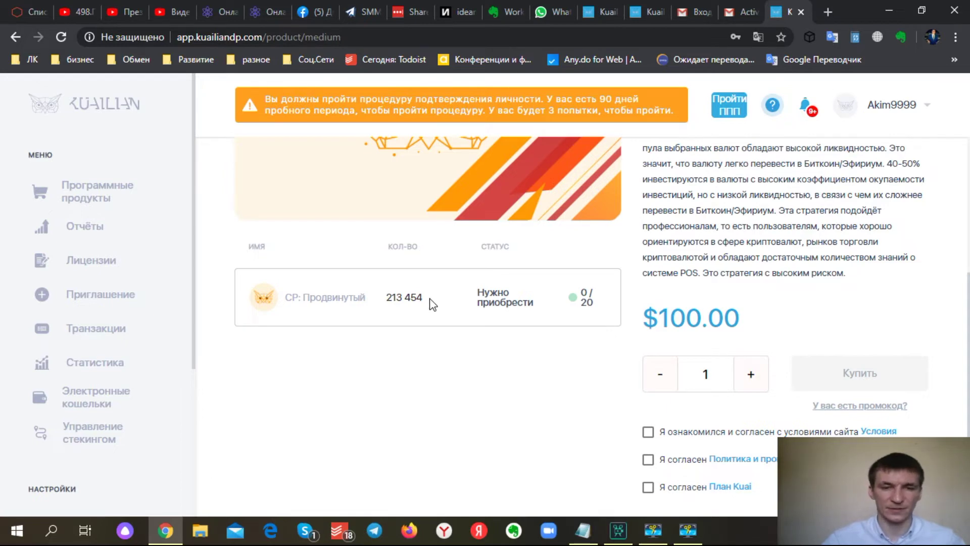
{"action": "left_click", "coordinate": [648, 433]}
{"action": "left_click", "coordinate": [648, 460]}
{"action": "left_click", "coordinate": [649, 487]}
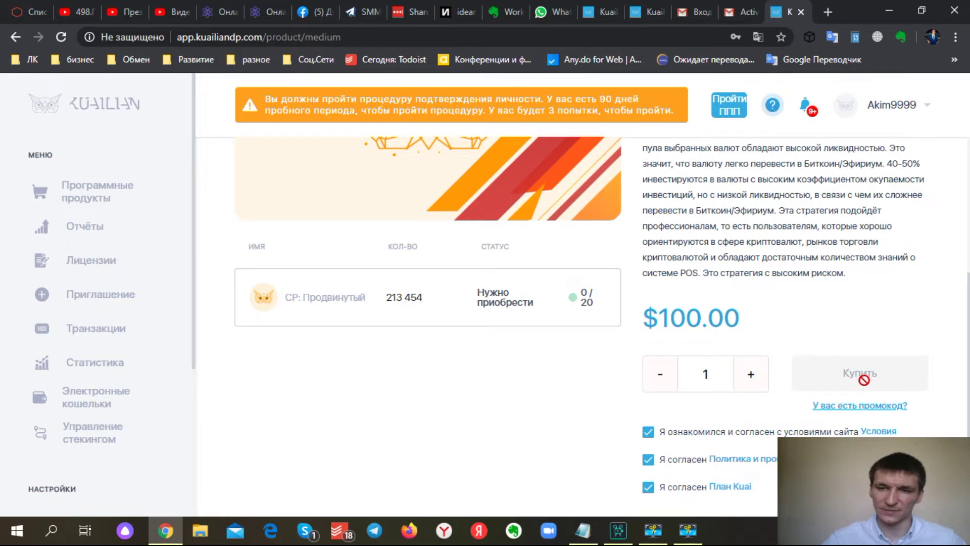
- Check the purchased licenses and the transaction history
{"action": "left_click", "coordinate": [36, 196]}
{"action": "left_click", "coordinate": [107, 264]}
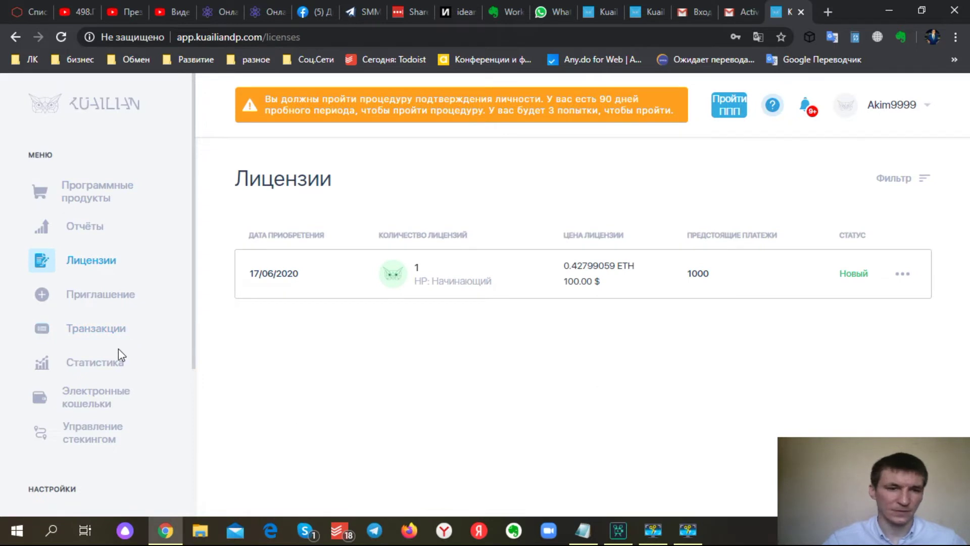
{"action": "left_click", "coordinate": [101, 329]}
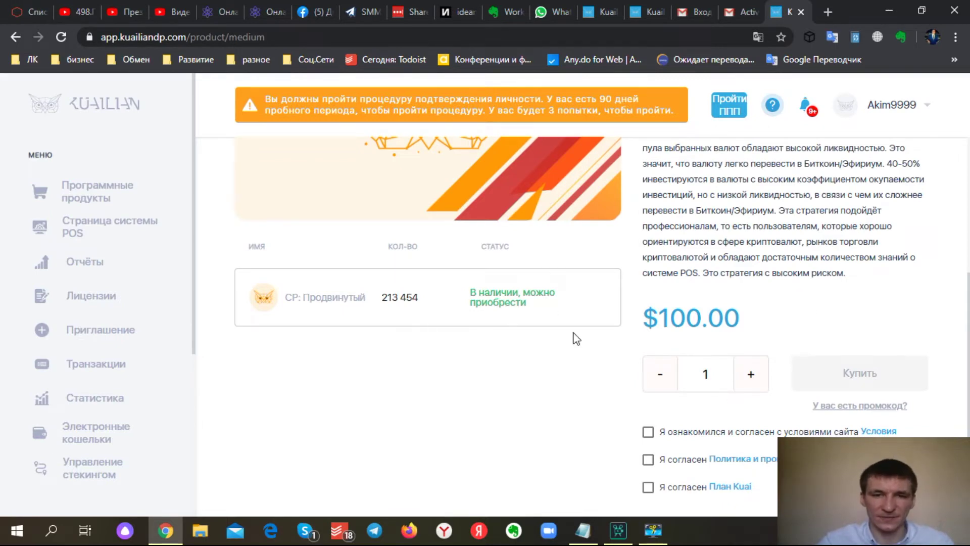
- Accept all three agreements for the medium-risk advanced license (CP) and set its quantity to 1
{"action": "left_click", "coordinate": [650, 437]}
{"action": "left_click", "coordinate": [648, 460]}
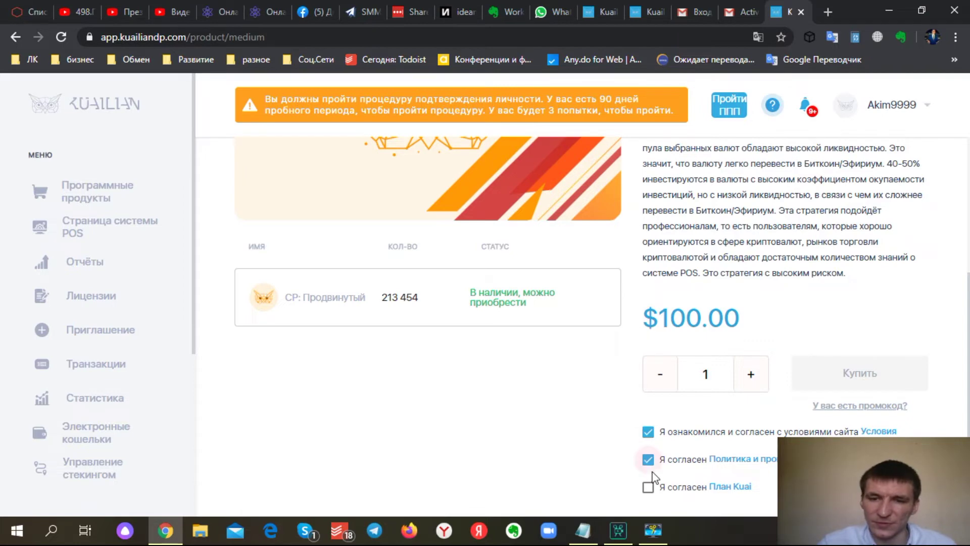
{"action": "left_click", "coordinate": [649, 488]}
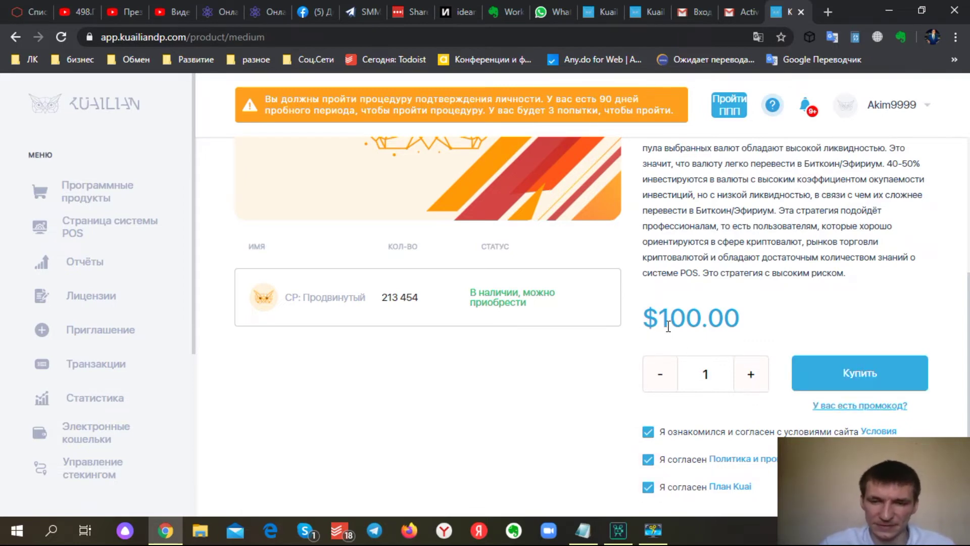
{"action": "left_click", "coordinate": [751, 376]}
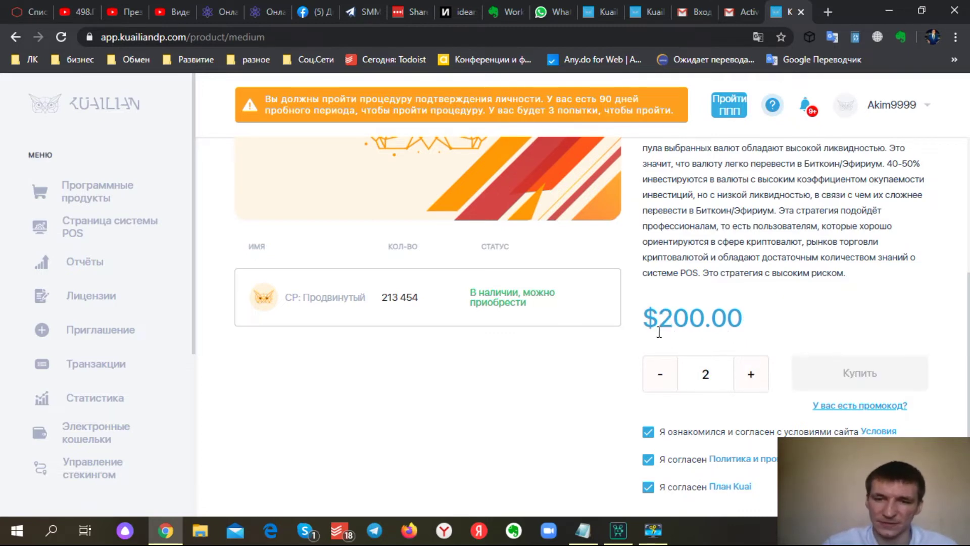
{"action": "left_click", "coordinate": [658, 377]}
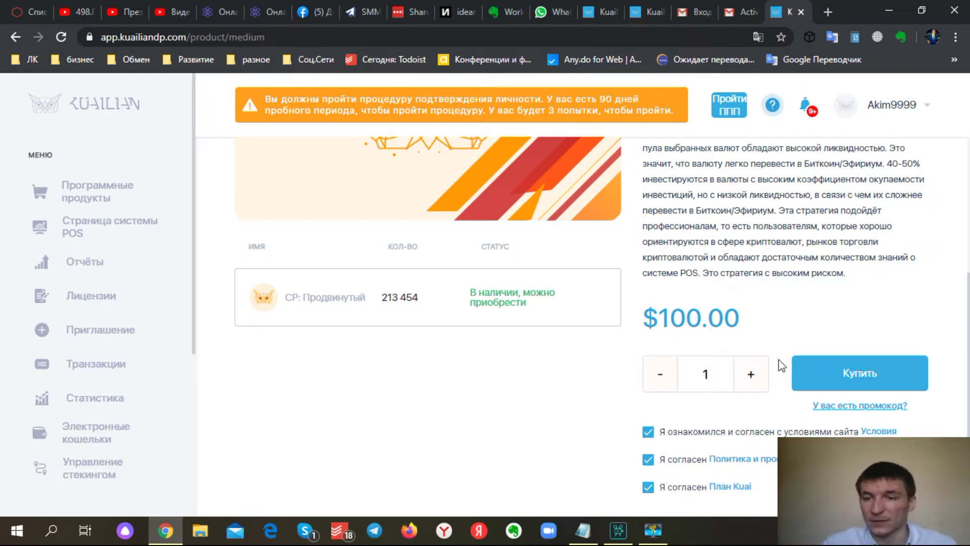
- Order one medium-risk advanced license for $100, accepting the experience warning, and report the payment as made
{"action": "left_click", "coordinate": [848, 375]}
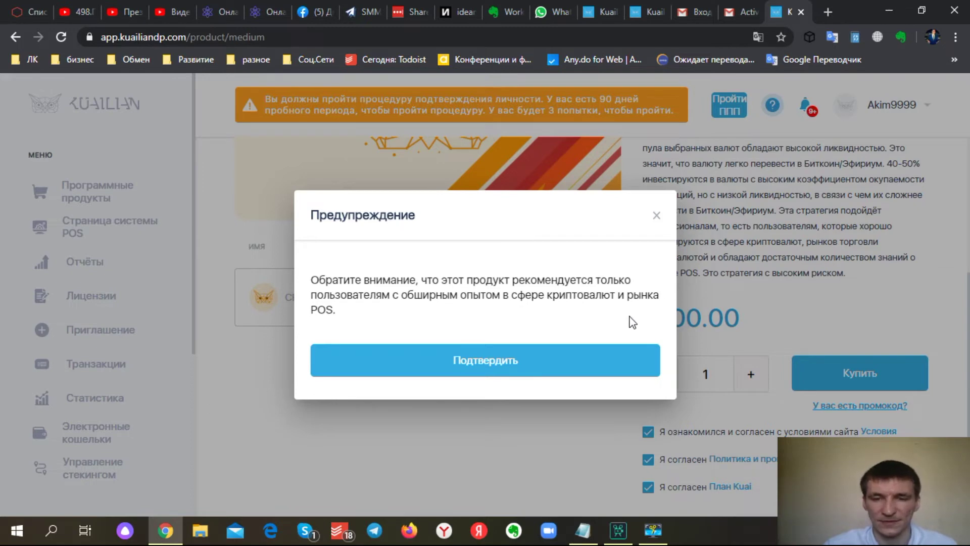
{"action": "left_click", "coordinate": [453, 362]}
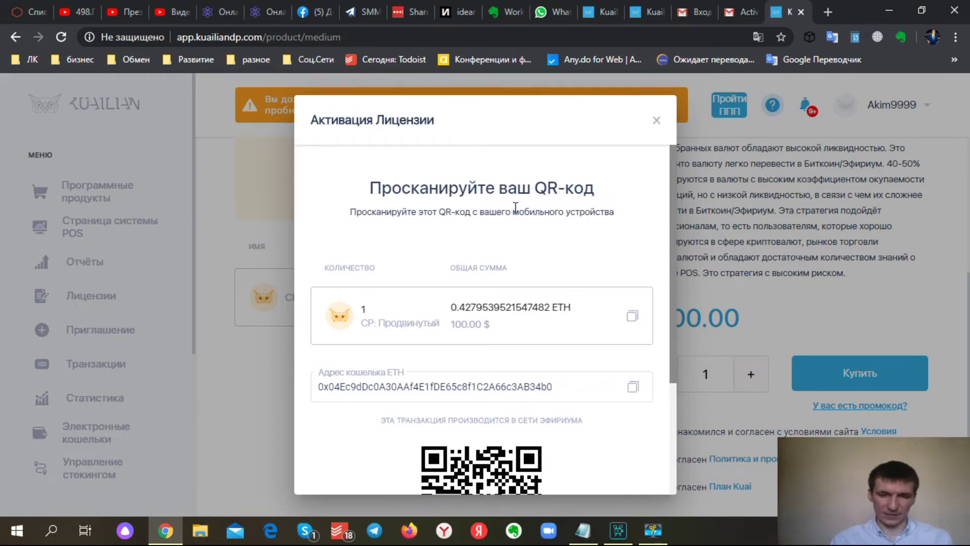
{"action": "scroll", "coordinate": [505, 202], "scroll_direction": "down", "scroll_amount": 3}
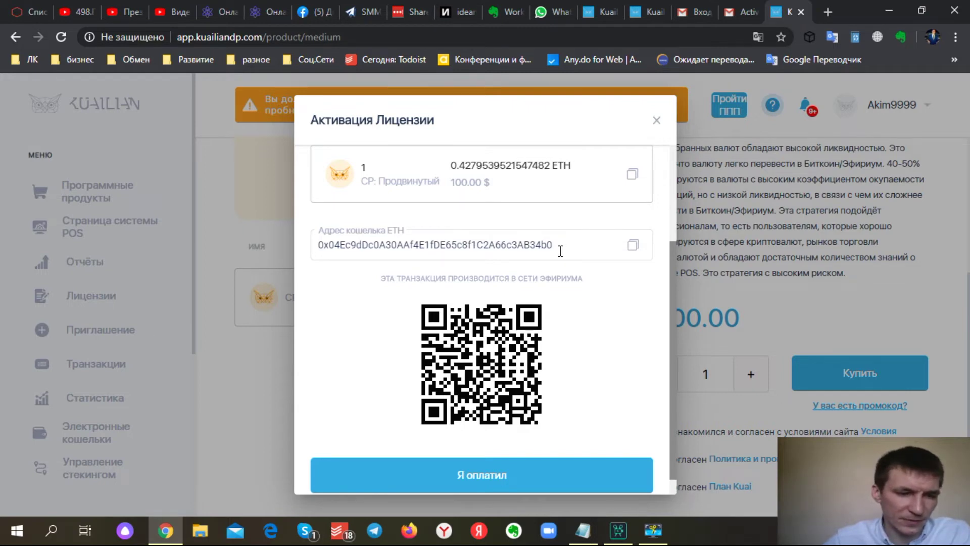
{"action": "scroll", "coordinate": [557, 251], "scroll_direction": "up", "scroll_amount": 3}
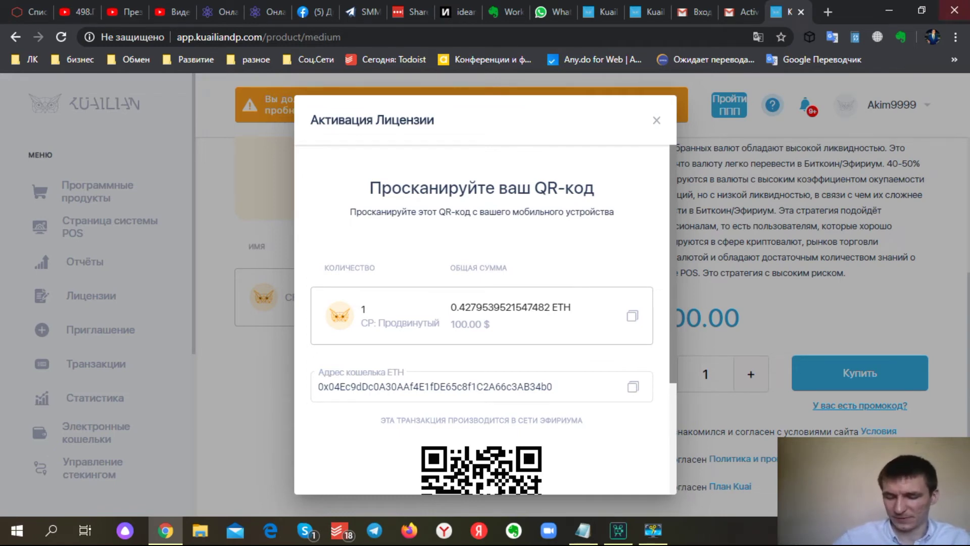
{"action": "scroll", "coordinate": [462, 328], "scroll_direction": "down", "scroll_amount": 3}
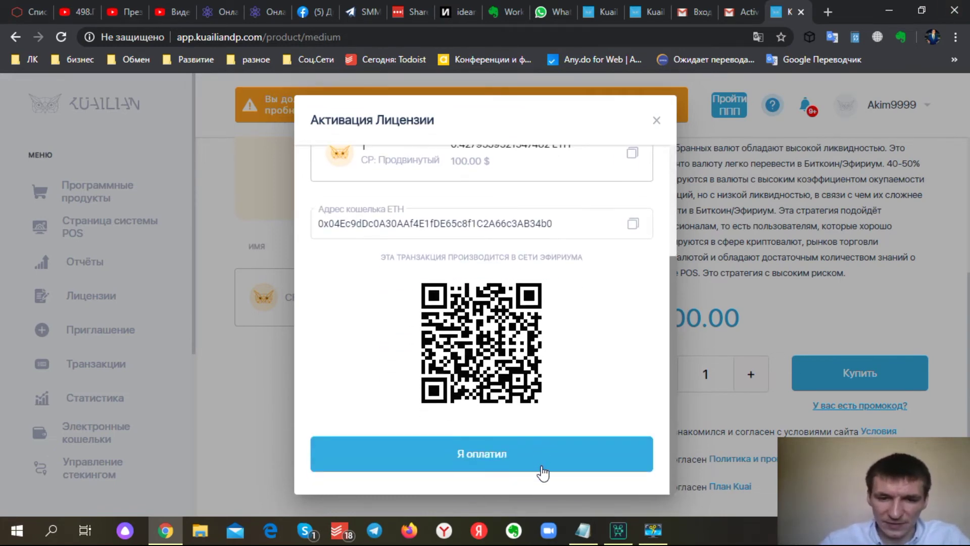
{"action": "left_click", "coordinate": [520, 457]}
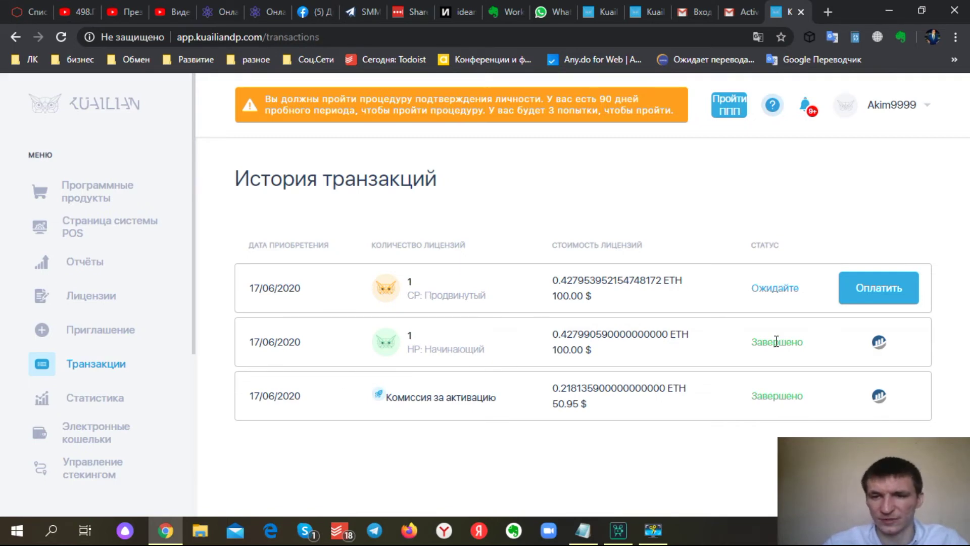
- Reload the transaction history and check the status of the medium-risk order there and in the license list
{"action": "left_click", "coordinate": [62, 40]}
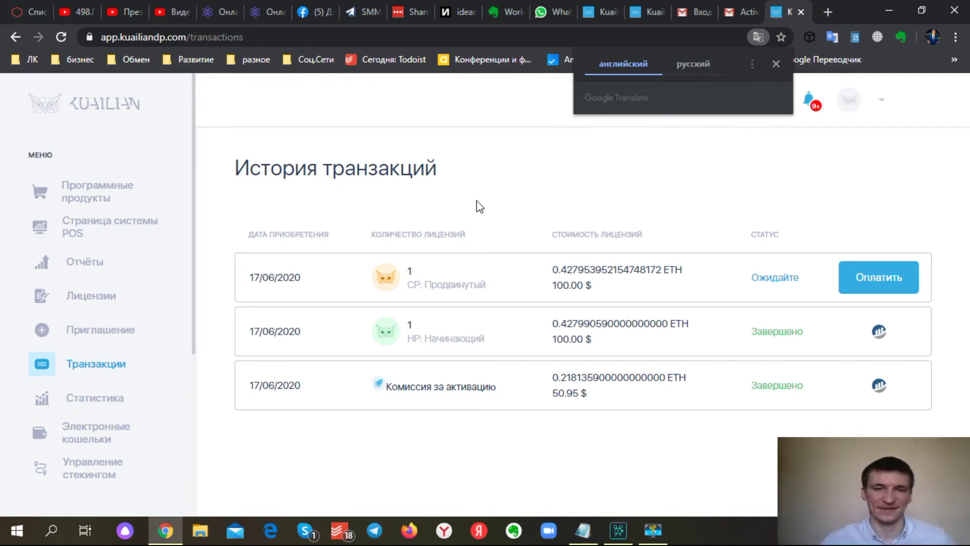
{"action": "left_click", "coordinate": [611, 191]}
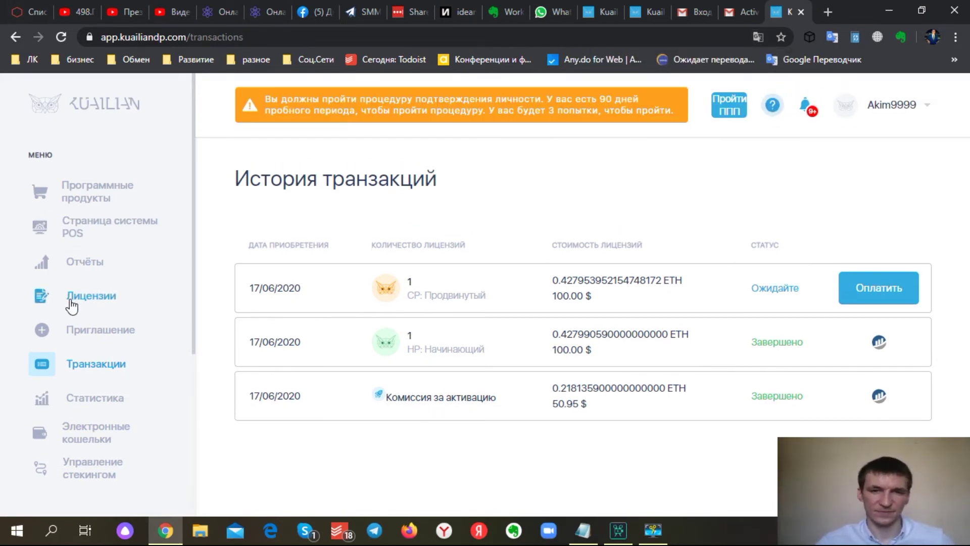
{"action": "left_click", "coordinate": [69, 301]}
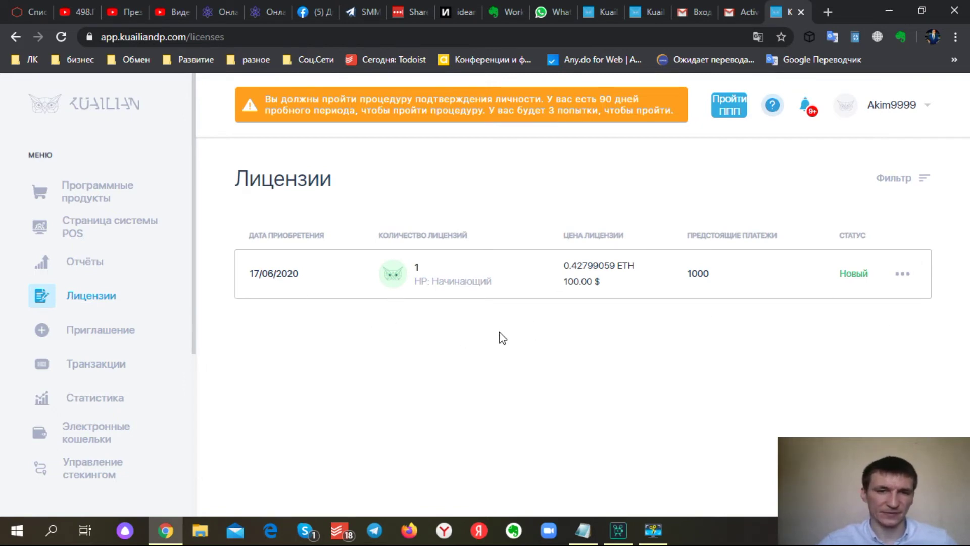
{"action": "left_click_drag", "start_coordinate": [112, 365], "coordinate": [104, 371]}
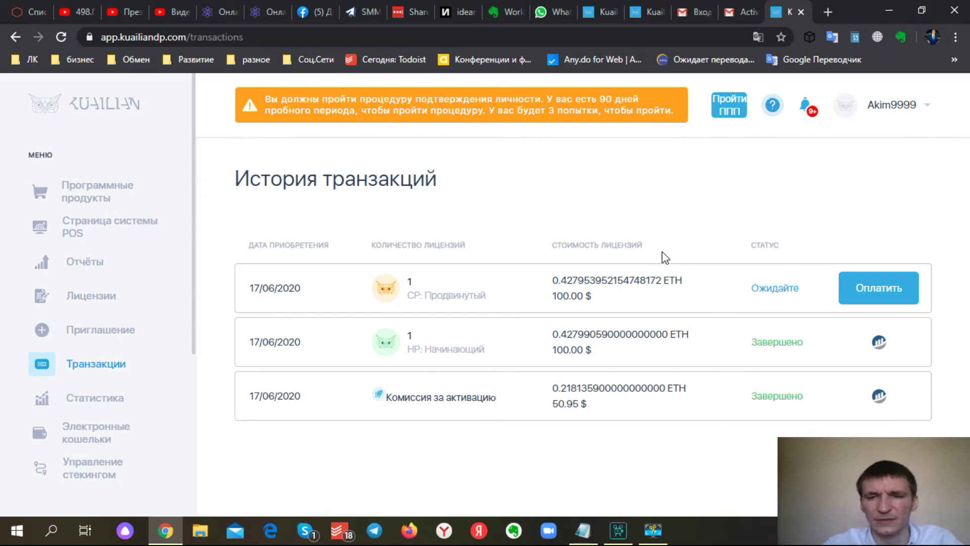
- Revisit the medium-risk license in the software products and check the license list again
{"action": "left_click", "coordinate": [114, 199]}
{"action": "left_click", "coordinate": [536, 477]}
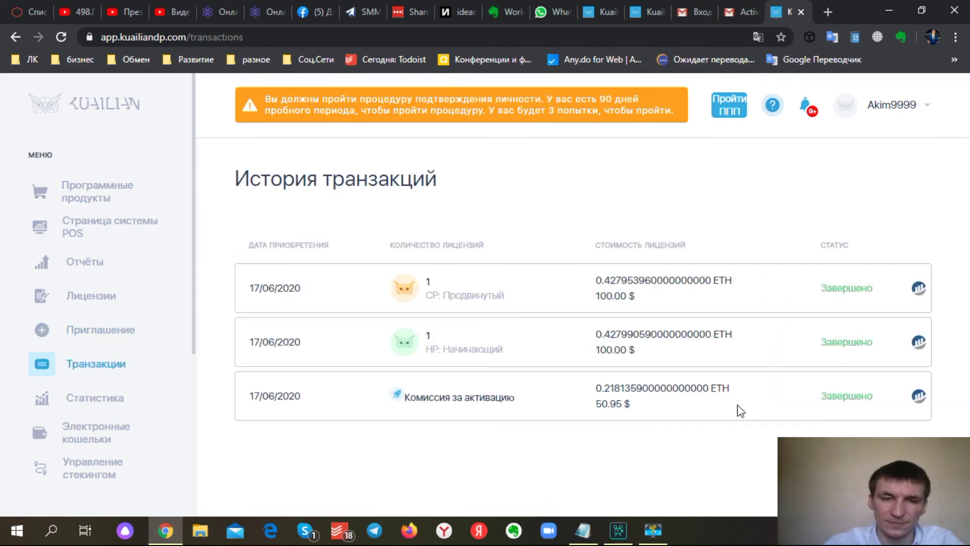
{"action": "left_click", "coordinate": [84, 297]}
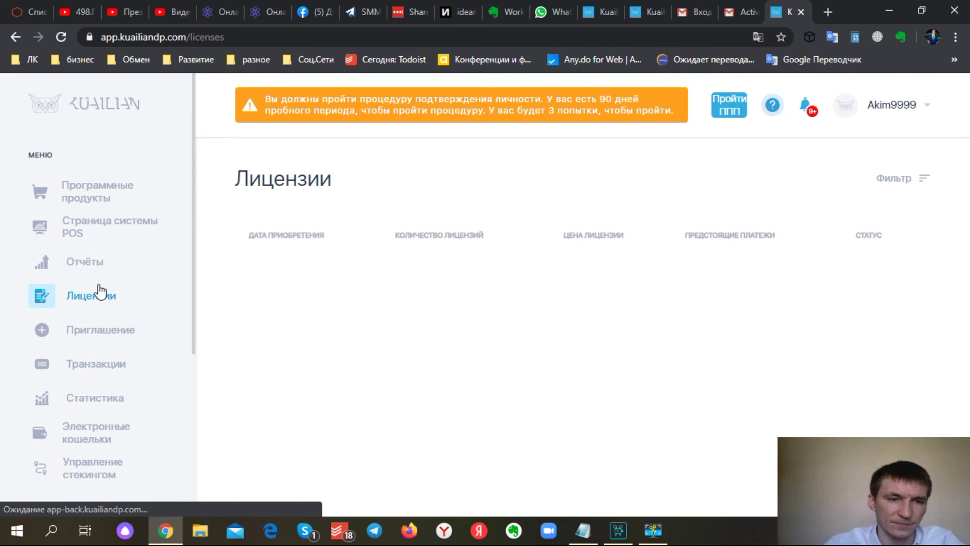
- Review the medium-risk license's product page and return to the software products overview
{"action": "left_click", "coordinate": [49, 192]}
{"action": "left_click", "coordinate": [632, 464]}
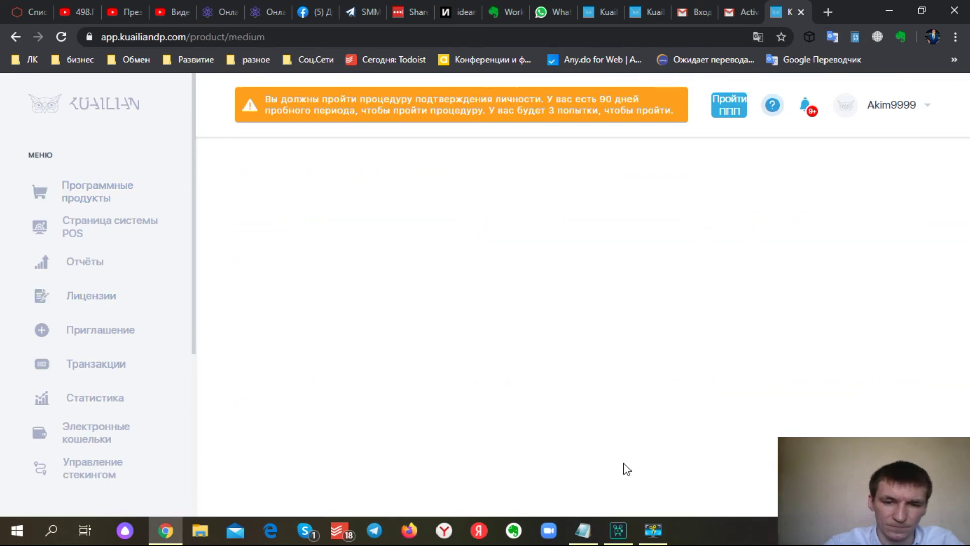
{"action": "scroll", "coordinate": [625, 467], "scroll_direction": "down", "scroll_amount": 4}
{"action": "scroll", "coordinate": [210, 318], "scroll_direction": "up", "scroll_amount": 5}
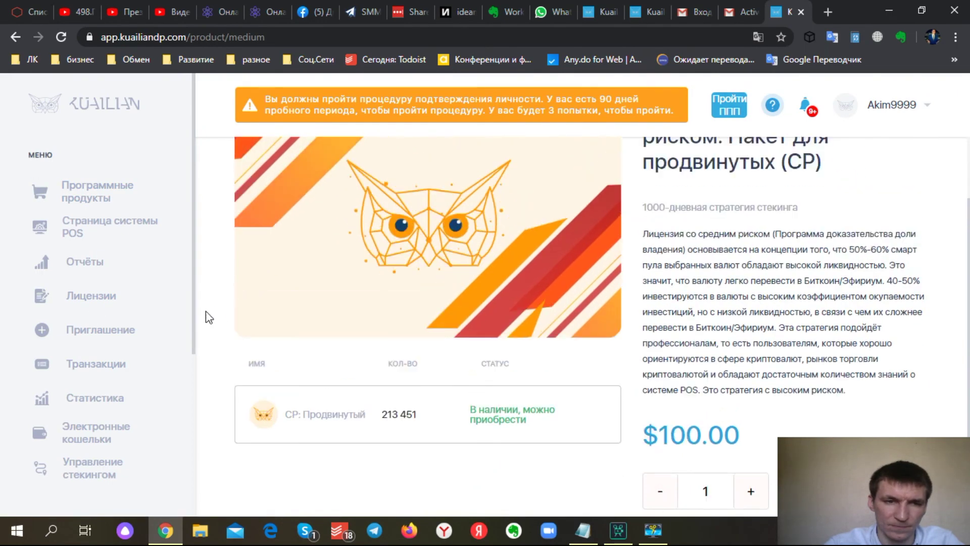
{"action": "left_click", "coordinate": [96, 198]}
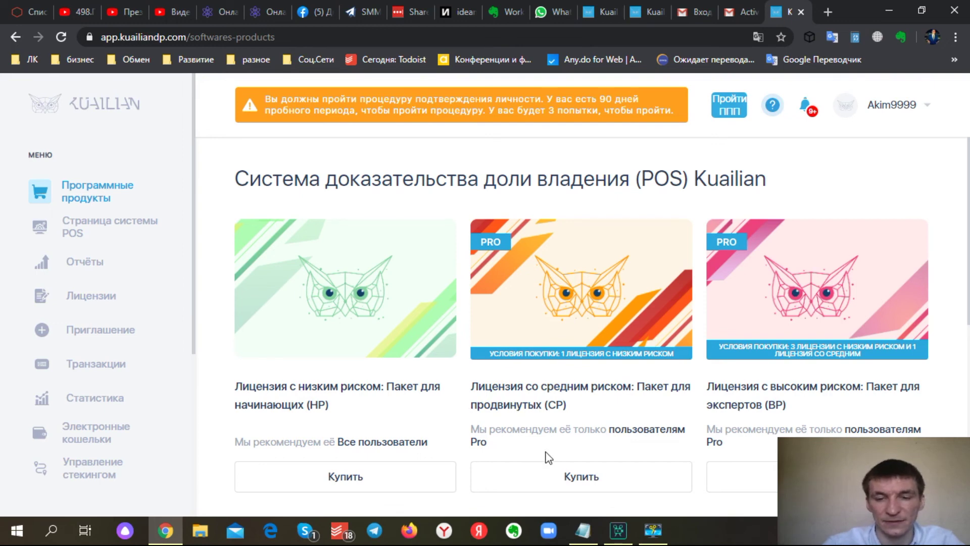
{"action": "mouse_move", "coordinate": [653, 536]}
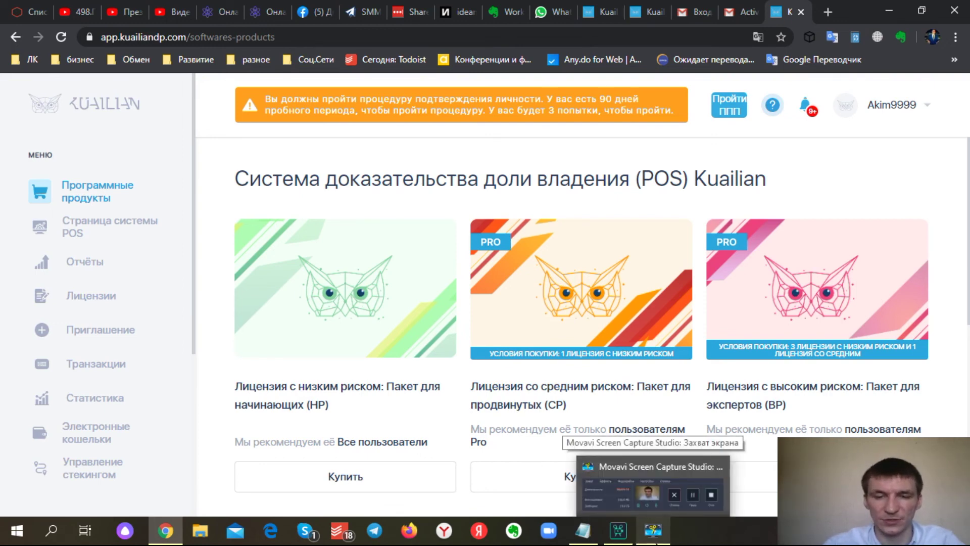